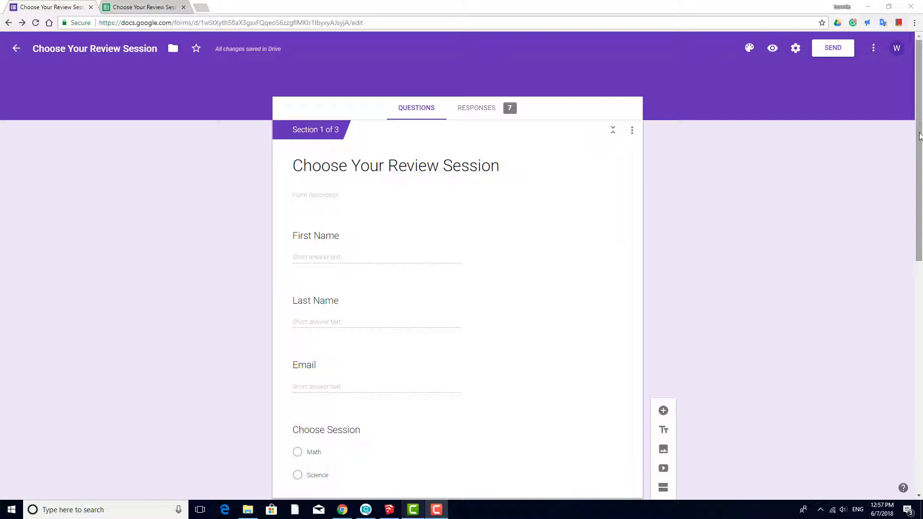
Look through all sections of the Choose Your Review Session form and its summary of responses.
{"action": "left_click_drag", "start_coordinate": [919, 136], "coordinate": [916, 283]}
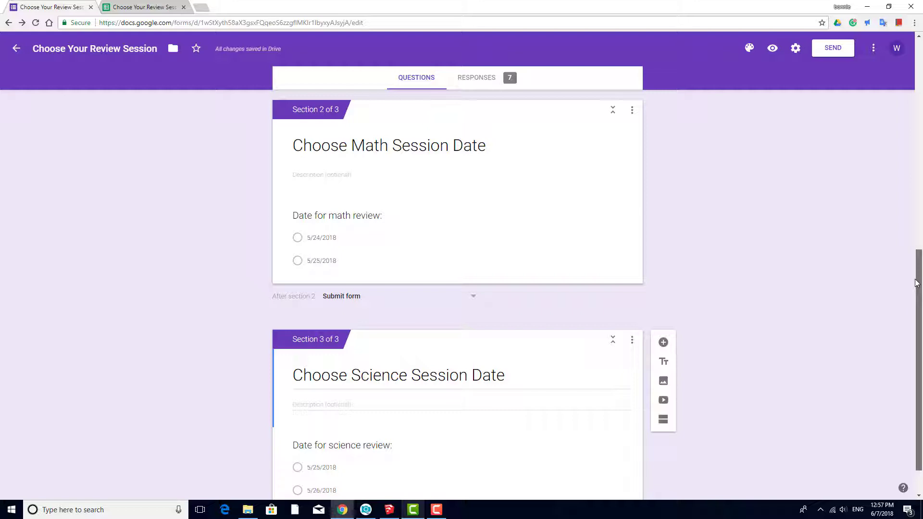
{"action": "scroll", "coordinate": [916, 283], "scroll_direction": "down", "scroll_amount": 1}
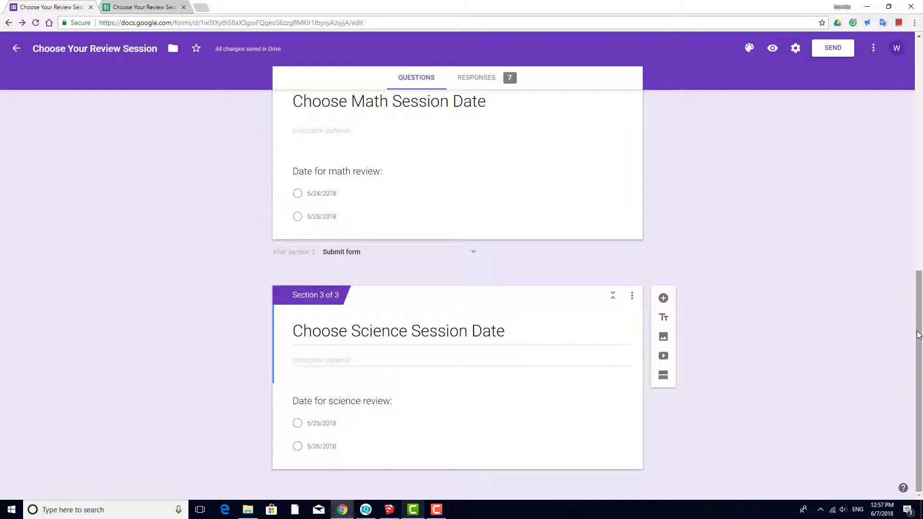
{"action": "scroll", "coordinate": [919, 335], "scroll_direction": "up", "scroll_amount": 10}
{"action": "left_click", "coordinate": [499, 109]}
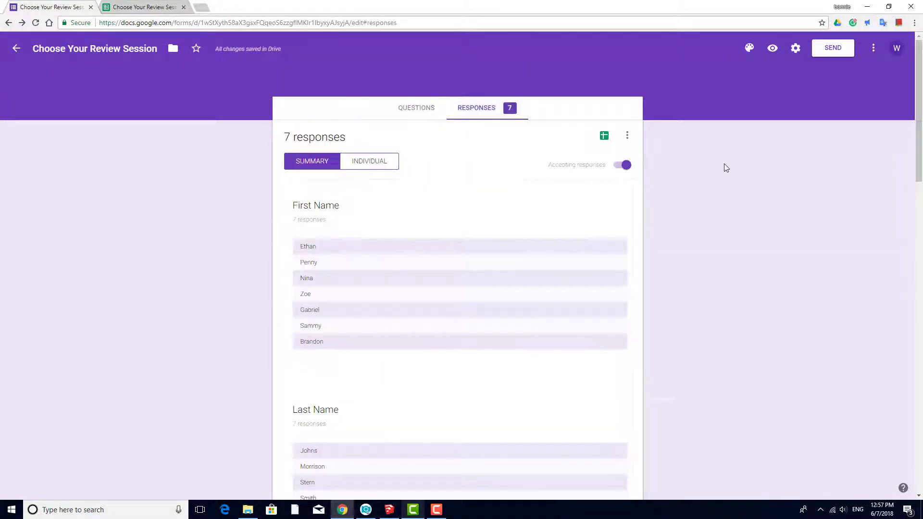
{"action": "scroll", "coordinate": [724, 168], "scroll_direction": "down", "scroll_amount": 20}
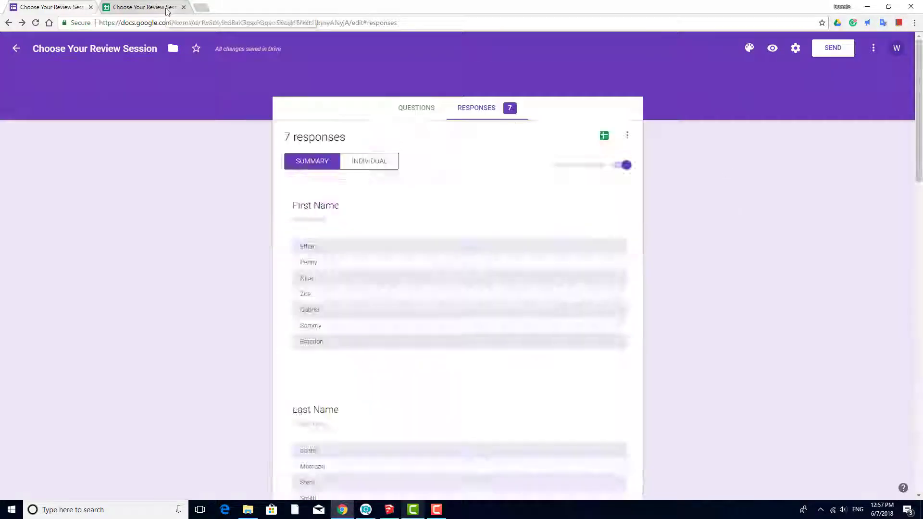
Start the formMule setup in the form's response spreadsheet and use Form Responses 1 as the merge source, with no triggers.
{"action": "left_click", "coordinate": [168, 7]}
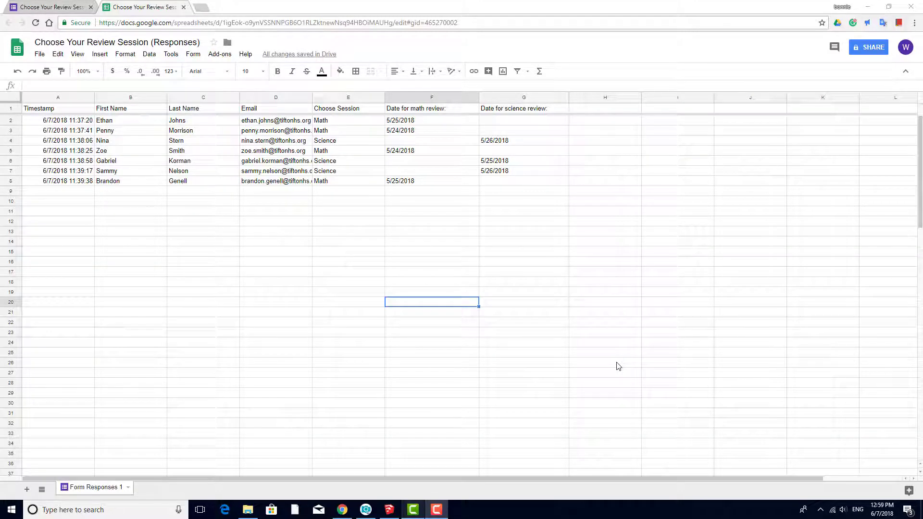
{"action": "left_click", "coordinate": [221, 55]}
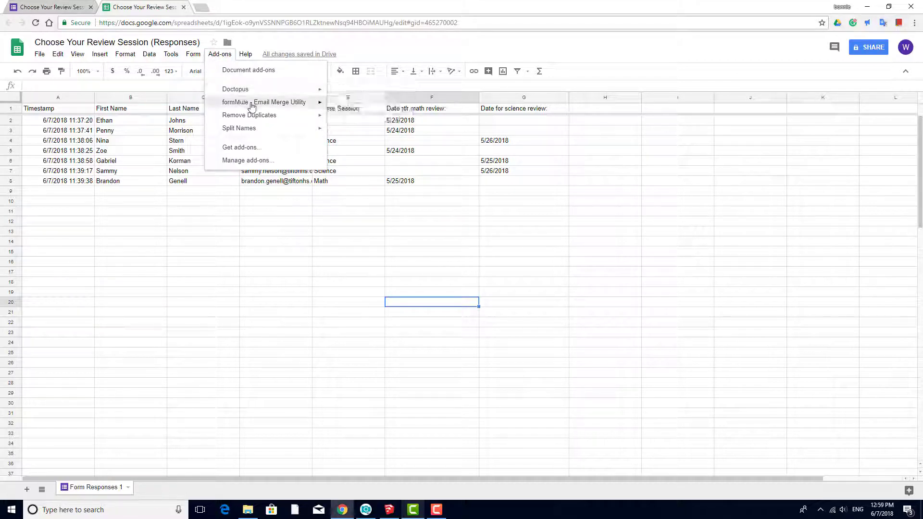
{"action": "mouse_move", "coordinate": [251, 101]}
{"action": "mouse_move", "coordinate": [374, 109]}
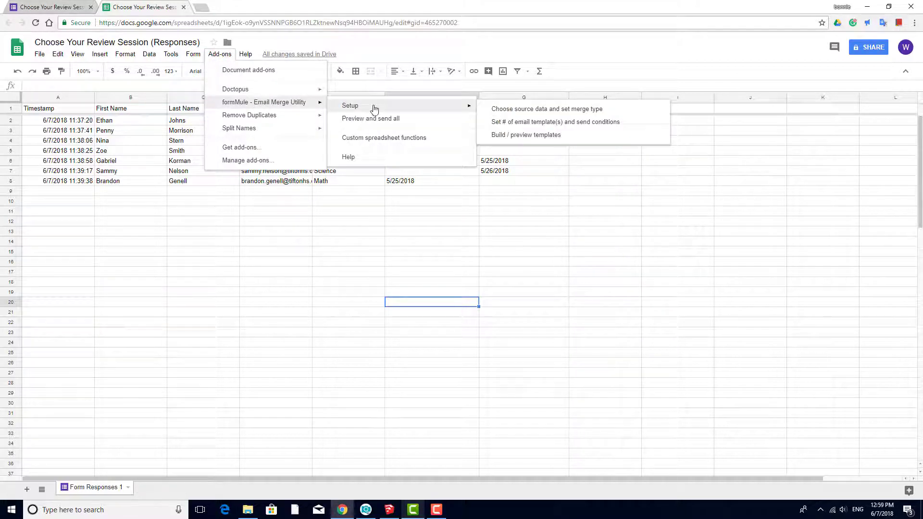
{"action": "left_click", "coordinate": [540, 110]}
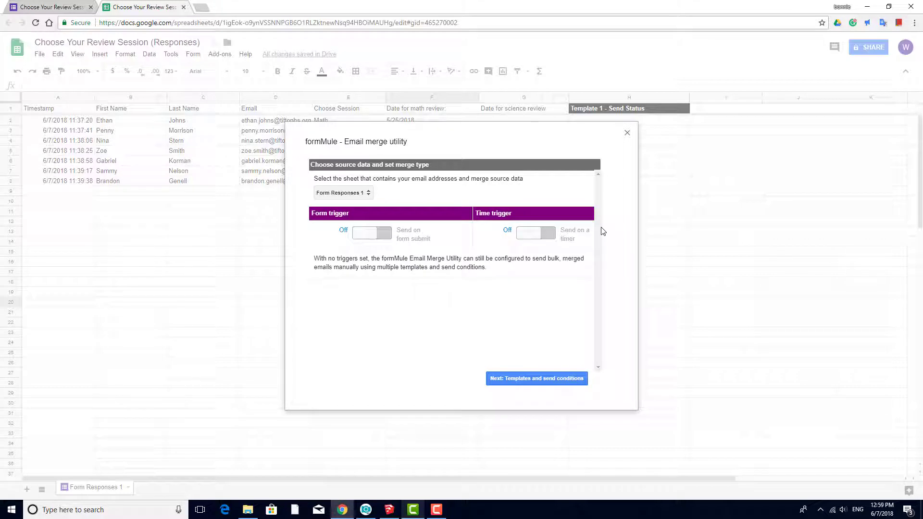
{"action": "left_click", "coordinate": [369, 194]}
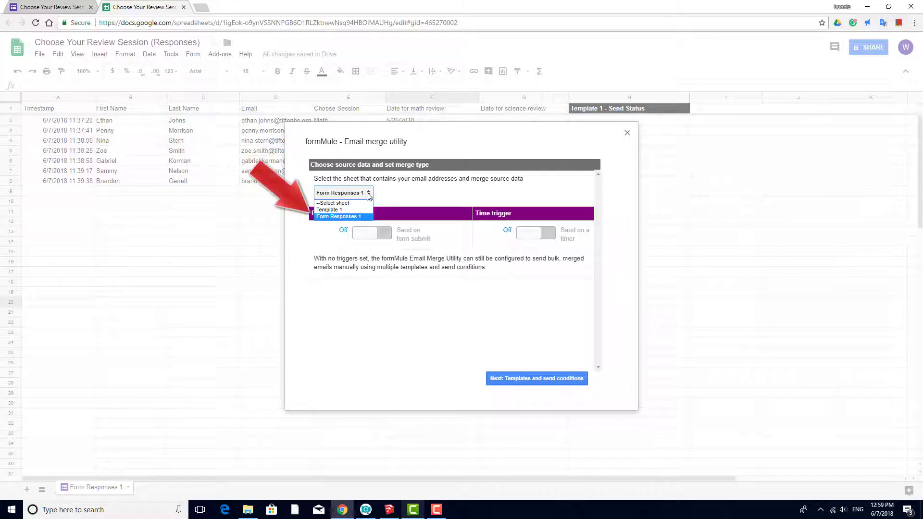
{"action": "left_click", "coordinate": [359, 217]}
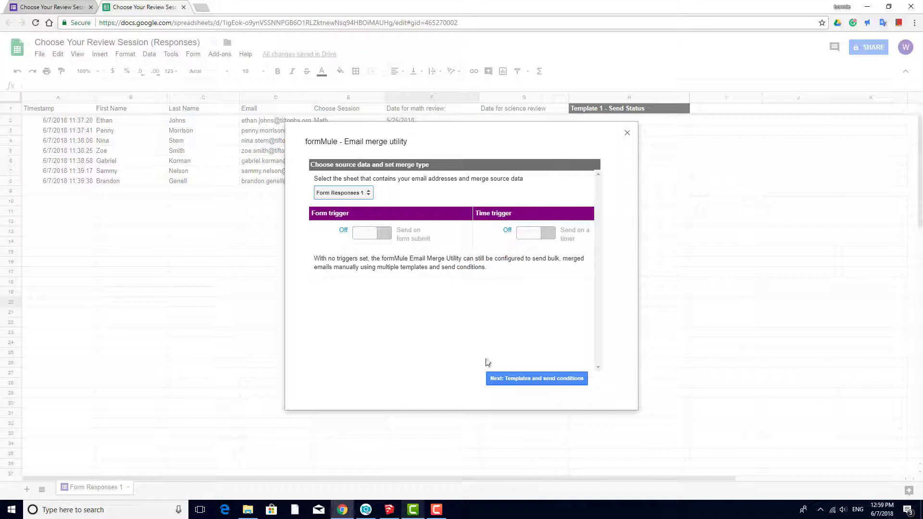
{"action": "left_click", "coordinate": [538, 378]}
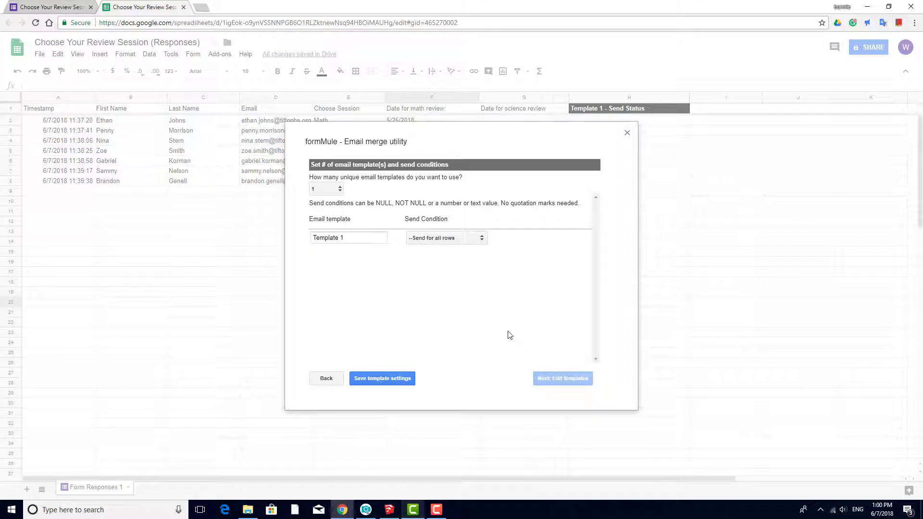
Name the email template Math and set its send condition to Choose Session equal to Math.
{"action": "left_click_drag", "start_coordinate": [371, 237], "coordinate": [304, 238]}
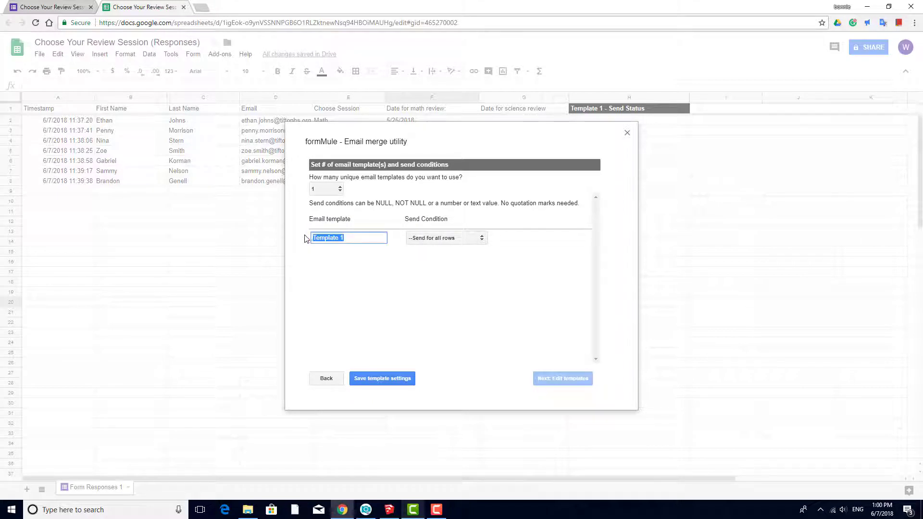
{"action": "type", "text": "Math"}
{"action": "left_click", "coordinate": [443, 241]}
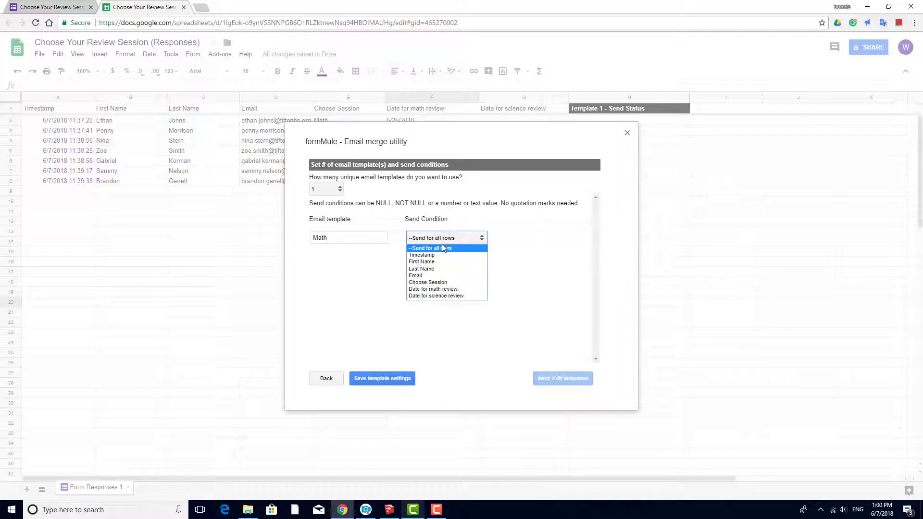
{"action": "left_click", "coordinate": [445, 282]}
{"action": "left_click", "coordinate": [534, 237]}
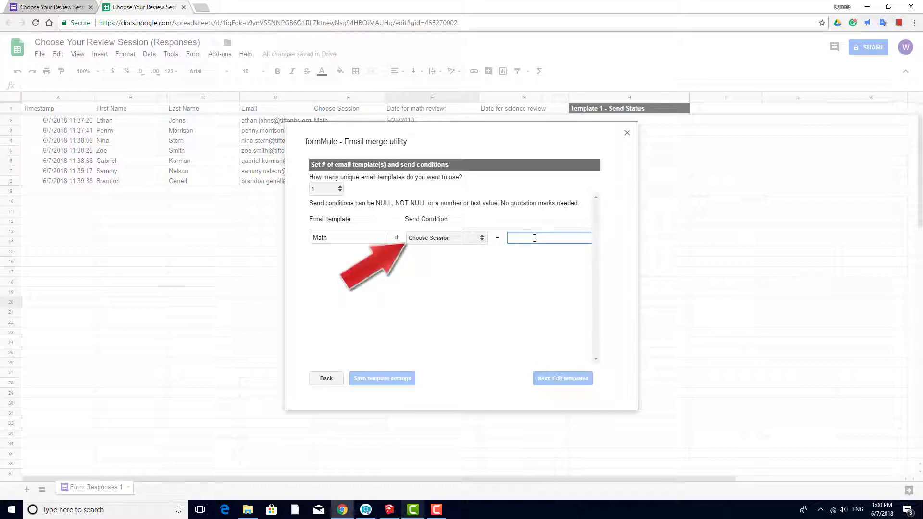
{"action": "type", "text": "Math"}
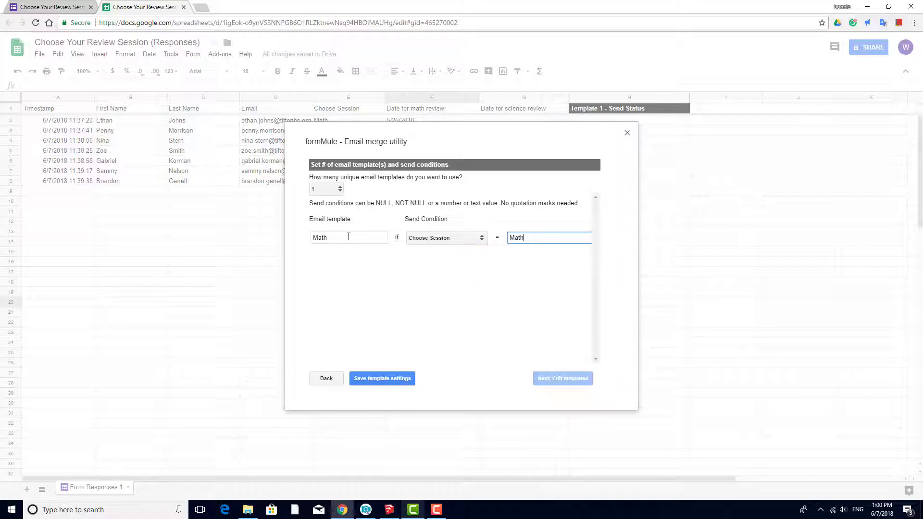
Name the email template Reminder Email, set it to send for all rows, and save the settings to continue to template editing.
{"action": "left_click_drag", "start_coordinate": [350, 236], "coordinate": [288, 243]}
{"action": "type", "text": "Reminder Email"}
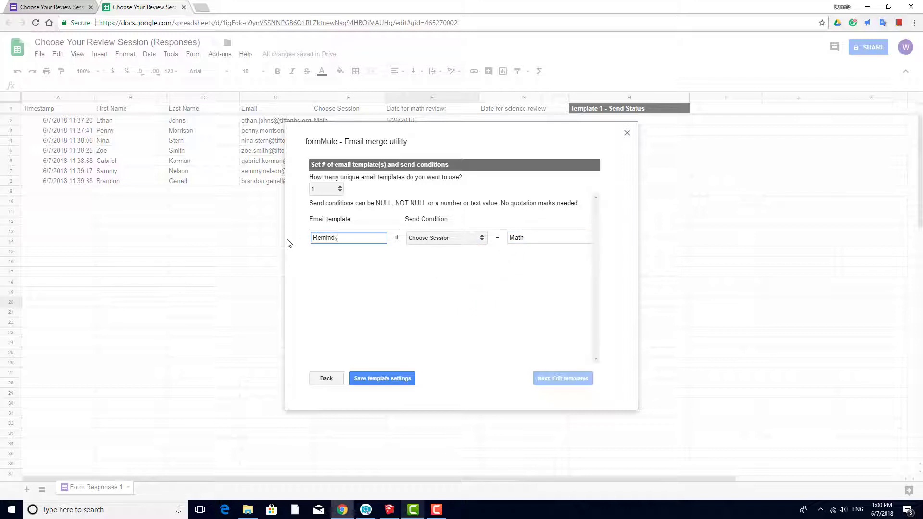
{"action": "left_click", "coordinate": [478, 237]}
{"action": "left_click", "coordinate": [448, 248]}
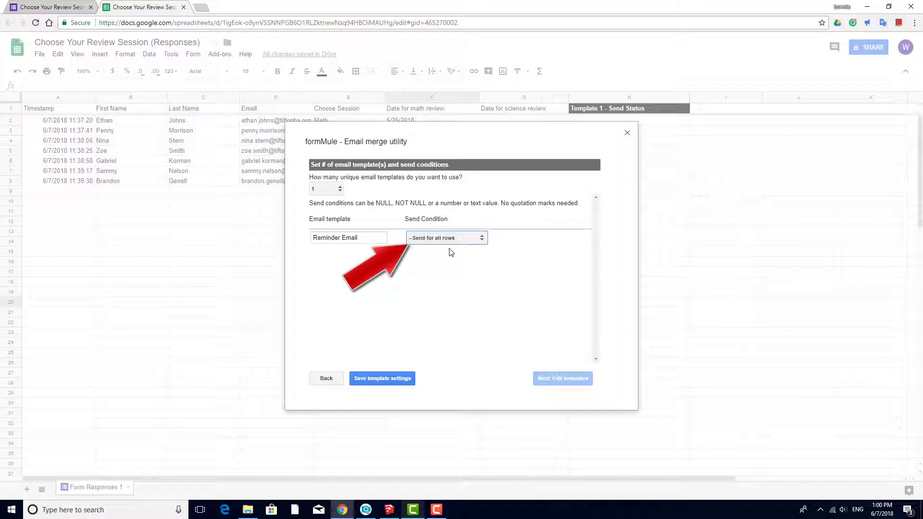
{"action": "left_click", "coordinate": [387, 379]}
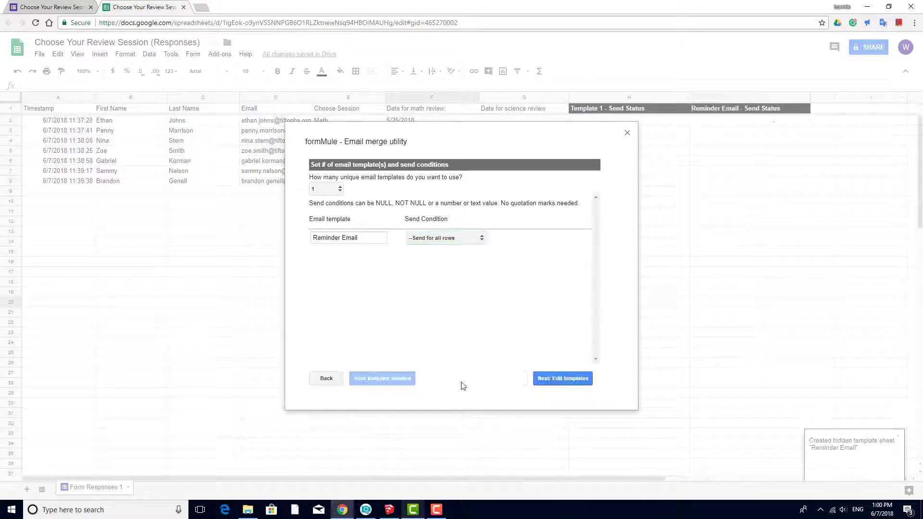
{"action": "left_click", "coordinate": [562, 379]}
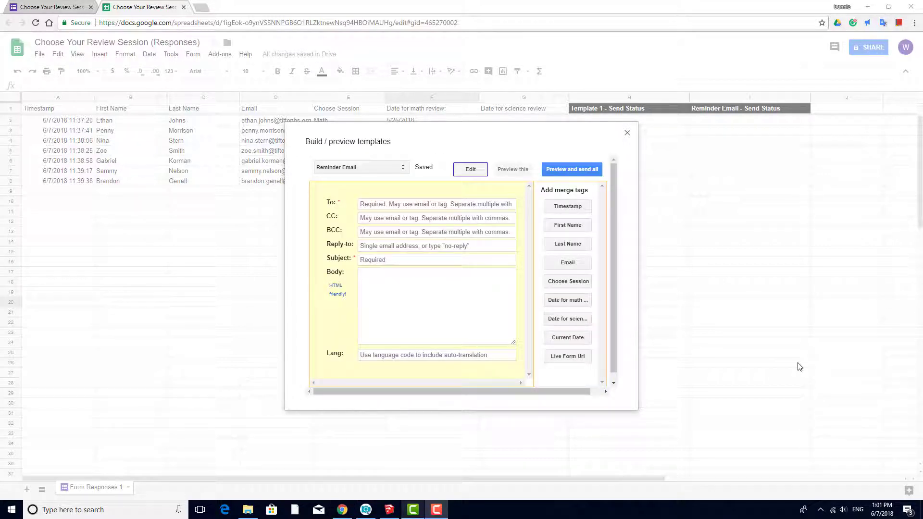
Address the reminder template to the Email merge tag and set the subject to "Review session reminder!".
{"action": "left_click", "coordinate": [423, 204]}
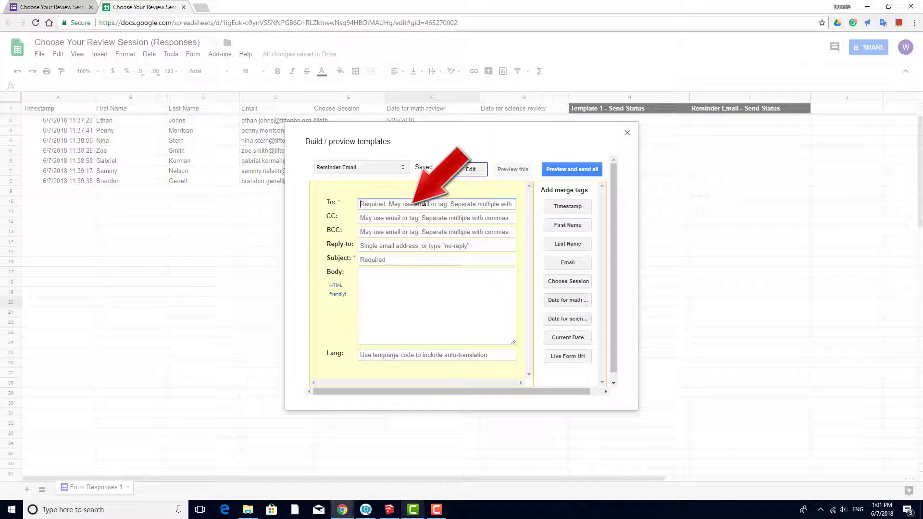
{"action": "left_click", "coordinate": [573, 264]}
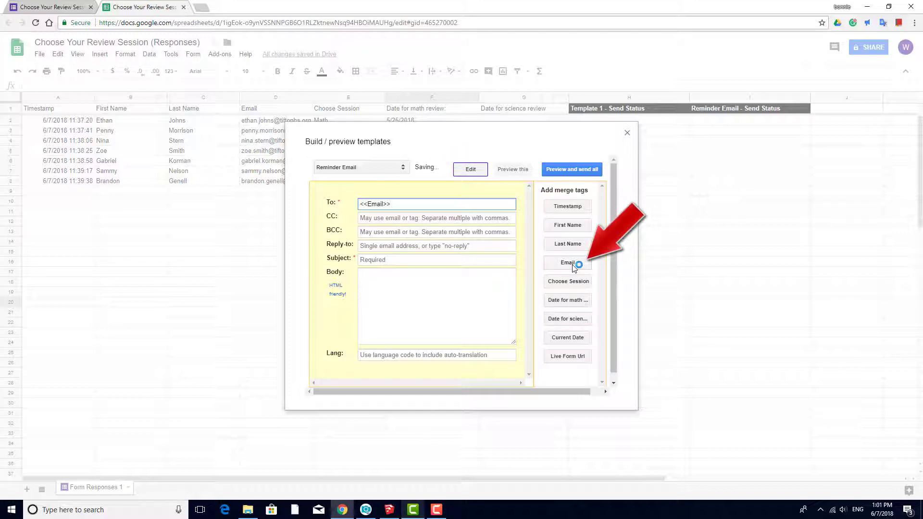
{"action": "left_click", "coordinate": [463, 260]}
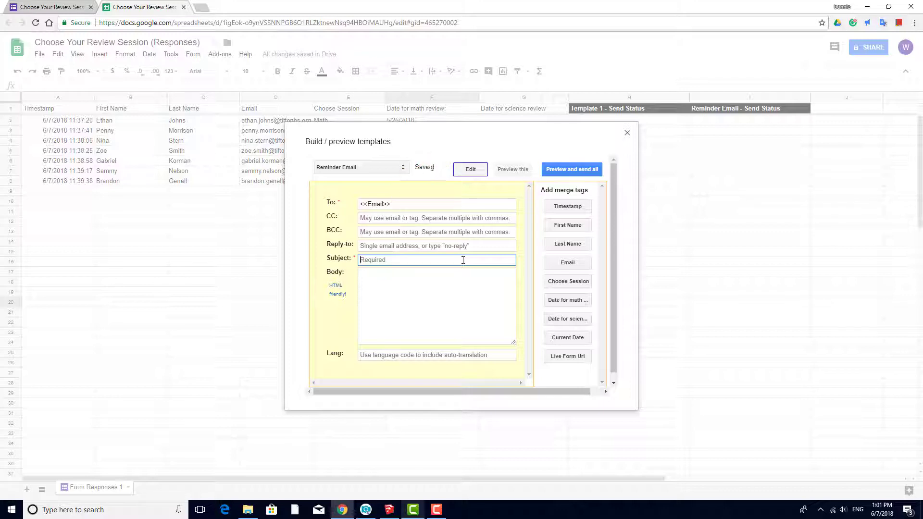
{"action": "type", "text": "Review session reminder!"}
Begin the email body with "Dear" followed by the First Name and Last Name merge tags.
{"action": "left_click", "coordinate": [452, 282]}
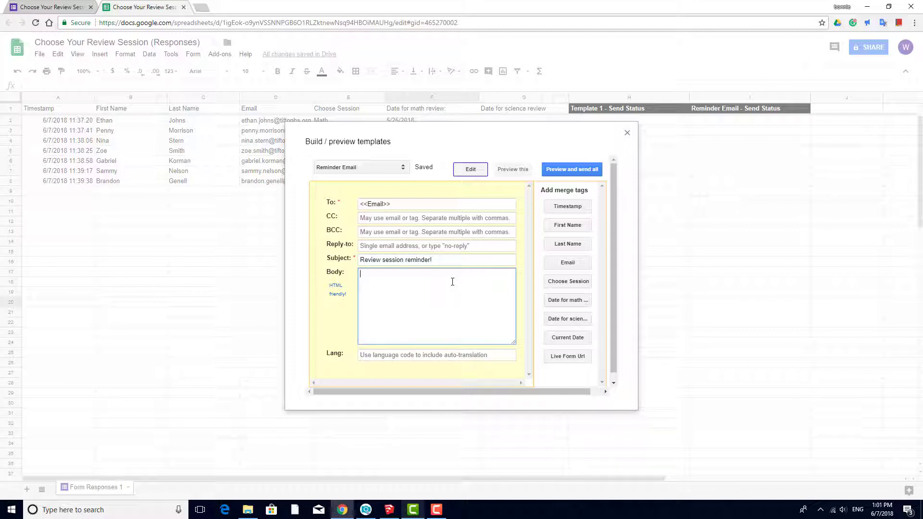
{"action": "type", "text": "Dear"}
{"action": "left_click", "coordinate": [574, 227]}
{"action": "left_click", "coordinate": [567, 243]}
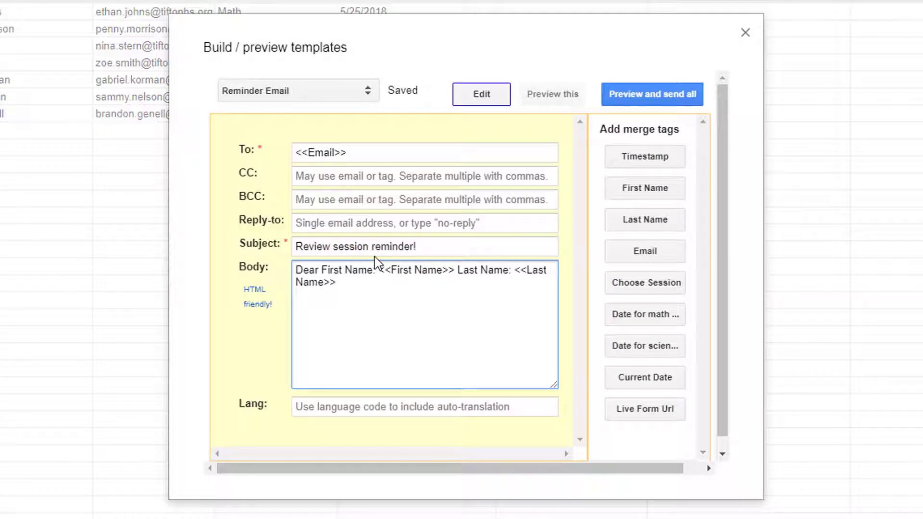
Remove the "First Name:" and "Last Name:" labels from the greeting, keeping only the merge tags.
{"action": "key", "text": "ctrl+shift+Right"}
{"action": "key", "text": "ctrl+shift+Right"}
{"action": "key", "text": "ctrl+shift+Right"}
{"action": "key", "text": "BackSpace"}
{"action": "key", "text": "ctrl+Right"}
{"action": "key", "text": "ctrl+Right"}
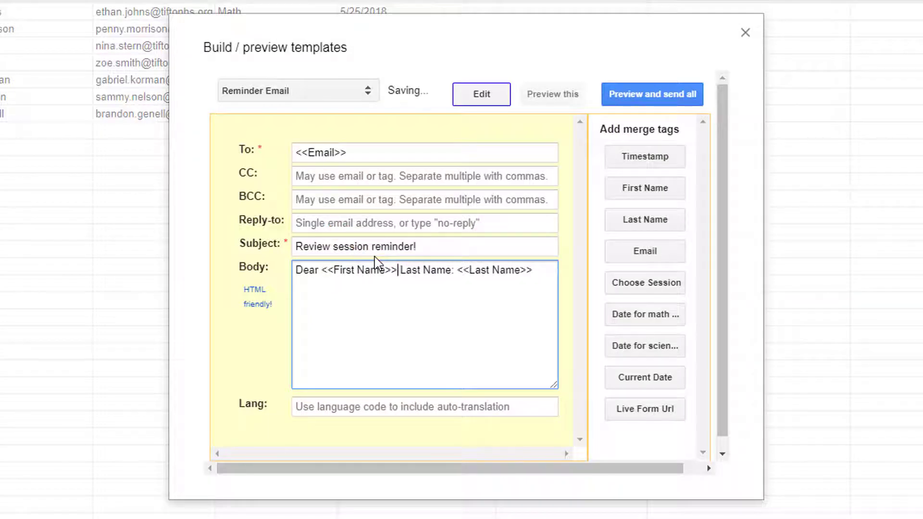
{"action": "key", "text": "ctrl+shift+Right"}
{"action": "key", "text": "ctrl+shift+Right"}
{"action": "key", "text": "BackSpace"}
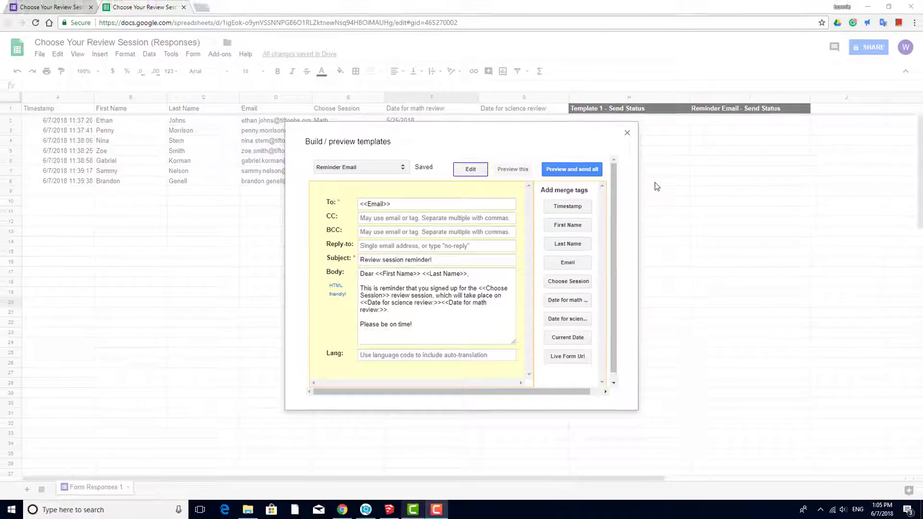
Preview the merged reminder emails and send them to all respondents.
{"action": "left_click", "coordinate": [595, 170]}
{"action": "left_click_drag", "start_coordinate": [615, 197], "coordinate": [620, 307]}
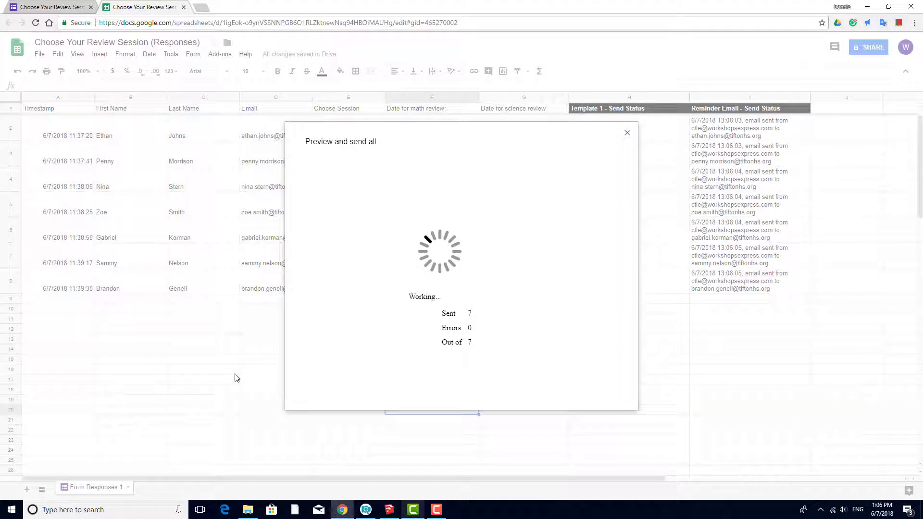
{"action": "left_click", "coordinate": [542, 321]}
{"action": "left_click", "coordinate": [700, 327]}
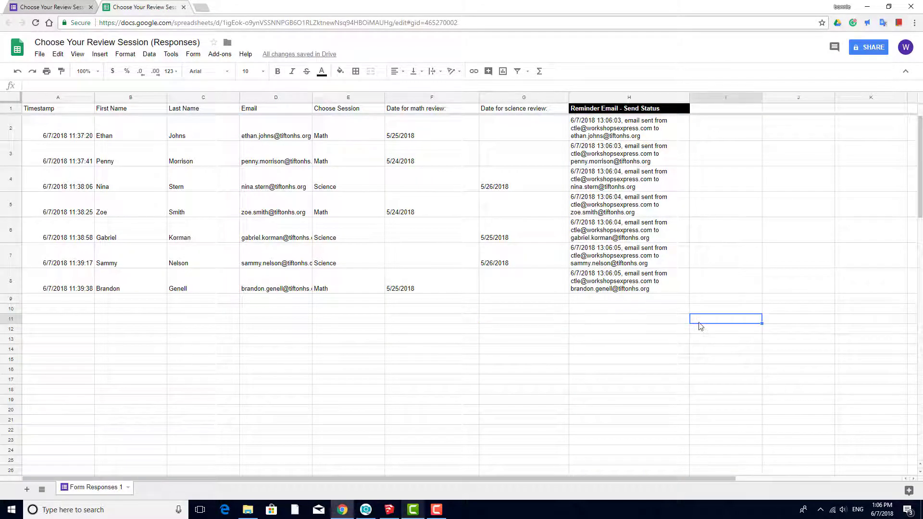
{"action": "left_click", "coordinate": [681, 97]}
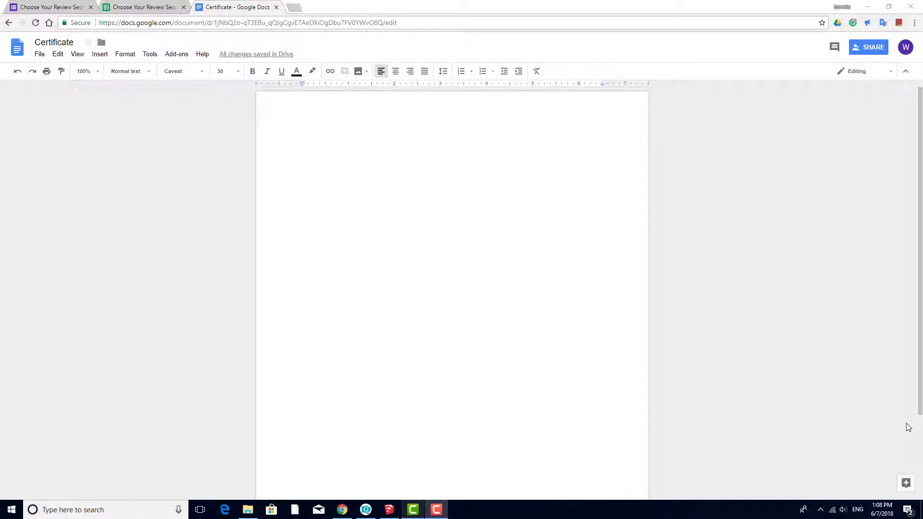
Set up the Certificate document's page in landscape orientation with a light green page color.
{"action": "left_click", "coordinate": [40, 54]}
{"action": "left_click", "coordinate": [72, 284]}
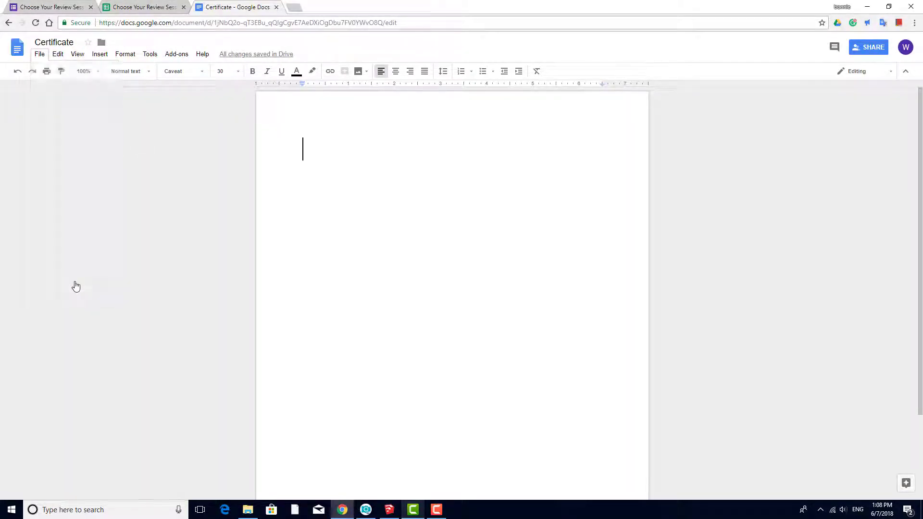
{"action": "left_click", "coordinate": [423, 233]}
{"action": "left_click", "coordinate": [385, 300]}
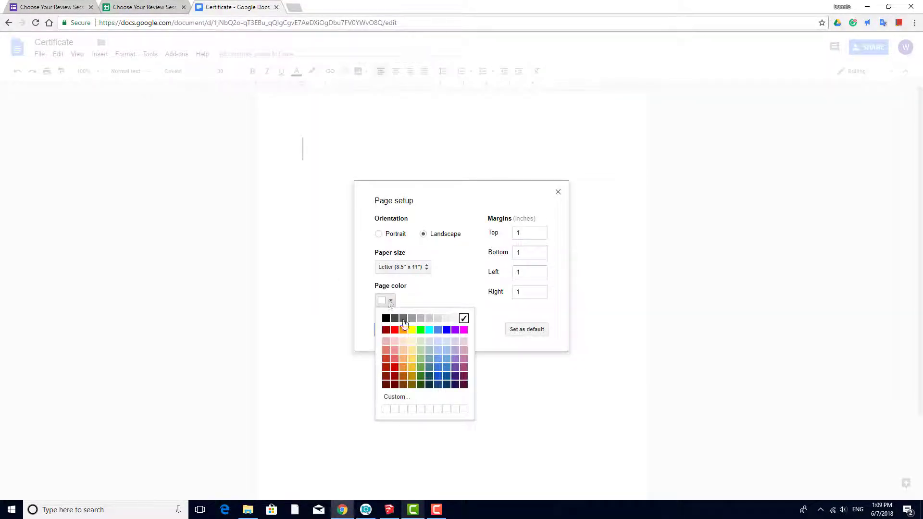
{"action": "left_click", "coordinate": [417, 346]}
{"action": "left_click", "coordinate": [397, 331]}
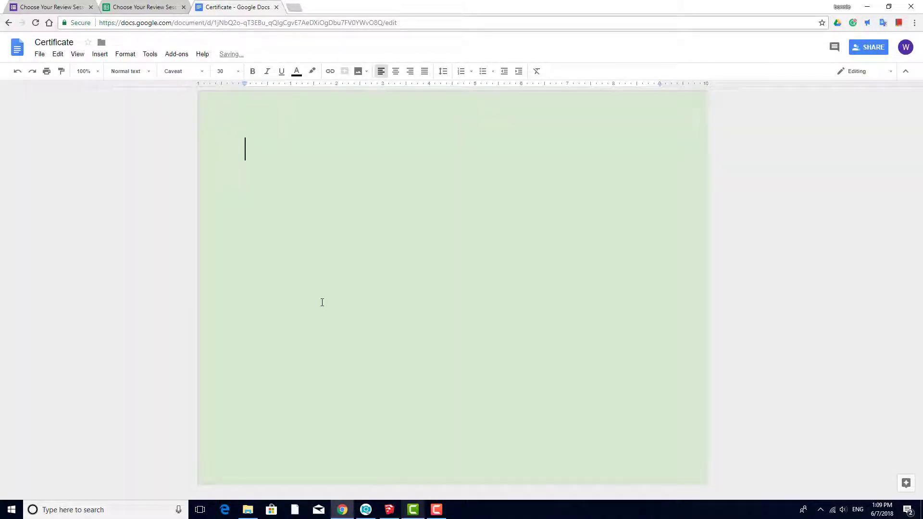
Write "This is to certify that:" as the certificate's first line and select the empty line below it.
{"action": "type", "text": "This is to certi"}
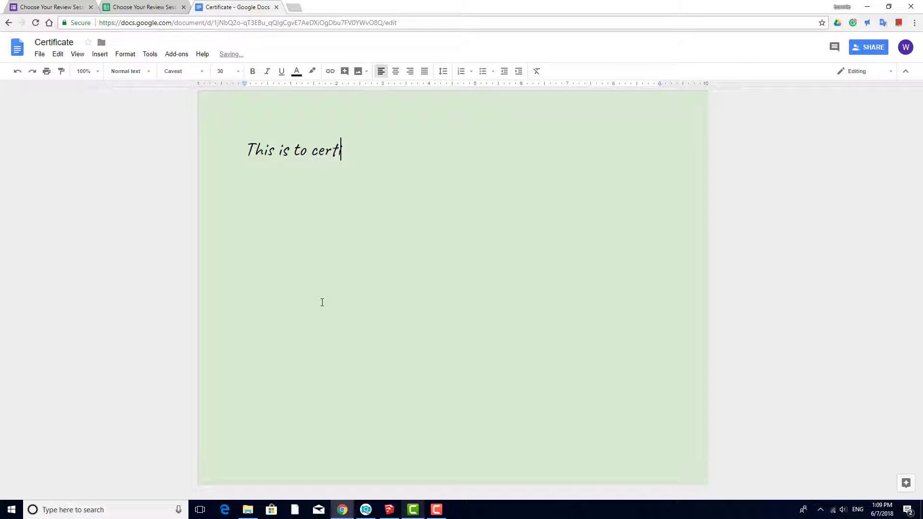
{"action": "type", "text": "fy that"}
{"action": "type", "text": ":"}
{"action": "key", "text": "Return"}
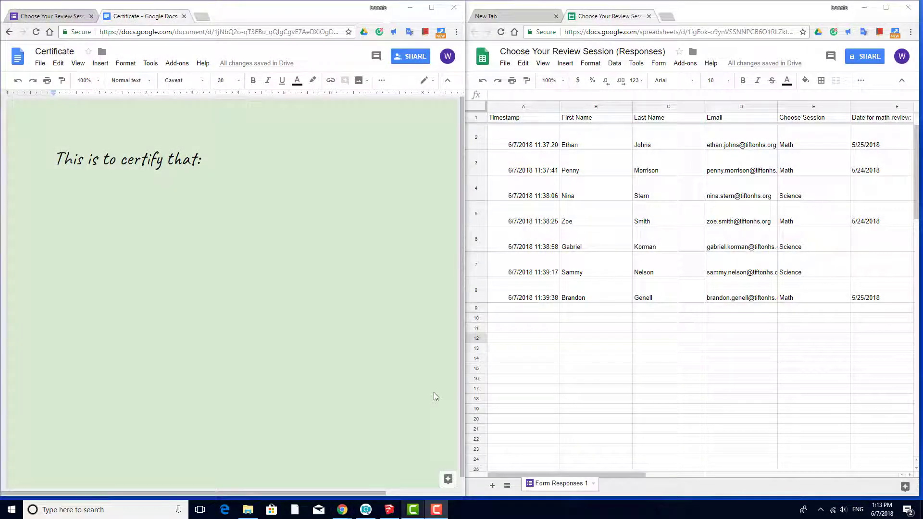
{"action": "double_click", "coordinate": [72, 194]}
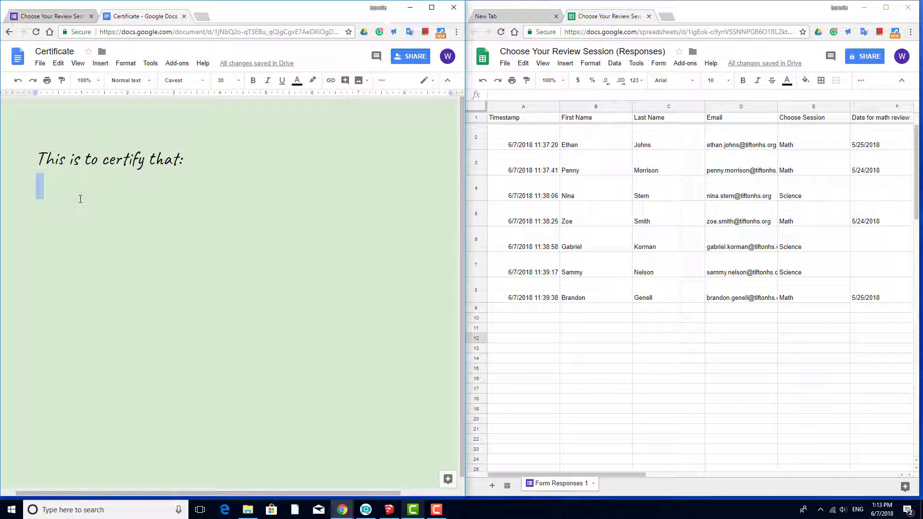
Add the merge tags <<First Name>> <<Last Name>> on the certificate's second line, copying the tag names from the response sheet's column headers.
{"action": "type", "text": "<<"}
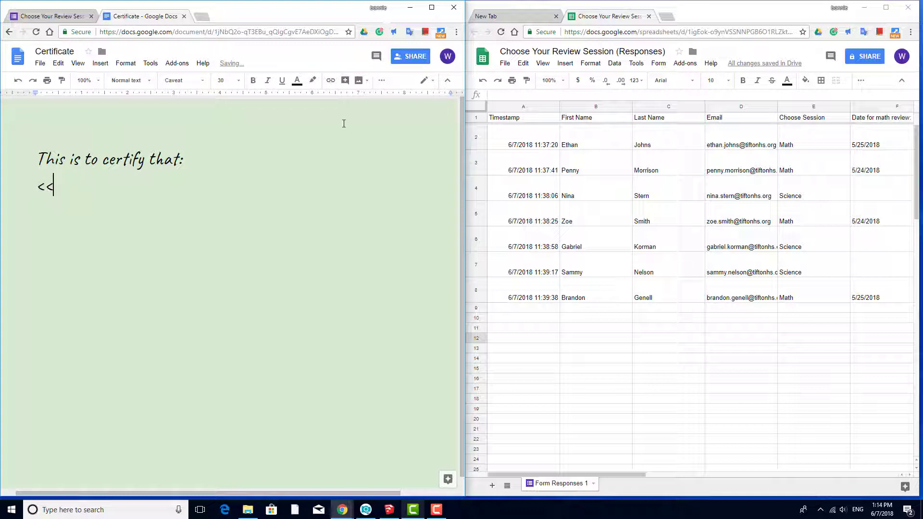
{"action": "left_click", "coordinate": [580, 121]}
{"action": "key", "text": "ctrl+c"}
{"action": "left_click", "coordinate": [99, 182]}
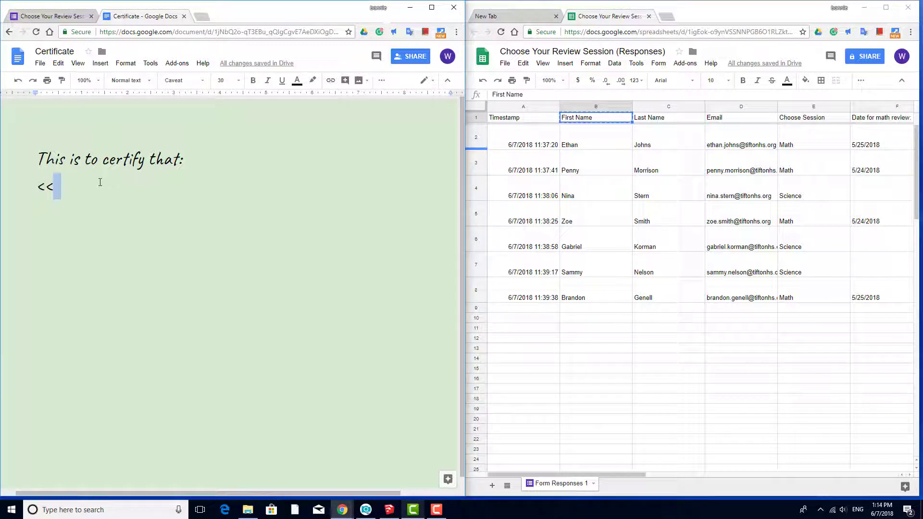
{"action": "key", "text": "ctrl+v"}
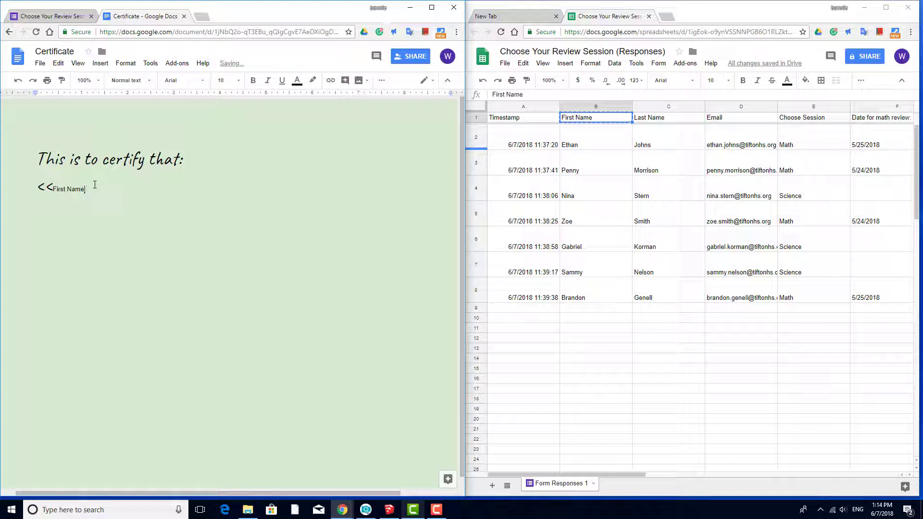
{"action": "type", "text": ">> <<"}
{"action": "left_click", "coordinate": [654, 122]}
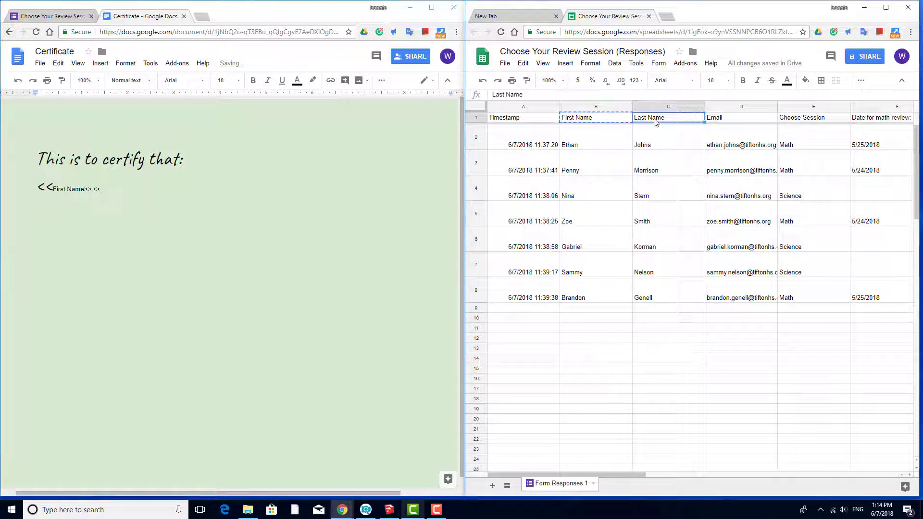
{"action": "key", "text": "ctrl+c"}
{"action": "left_click", "coordinate": [116, 188]}
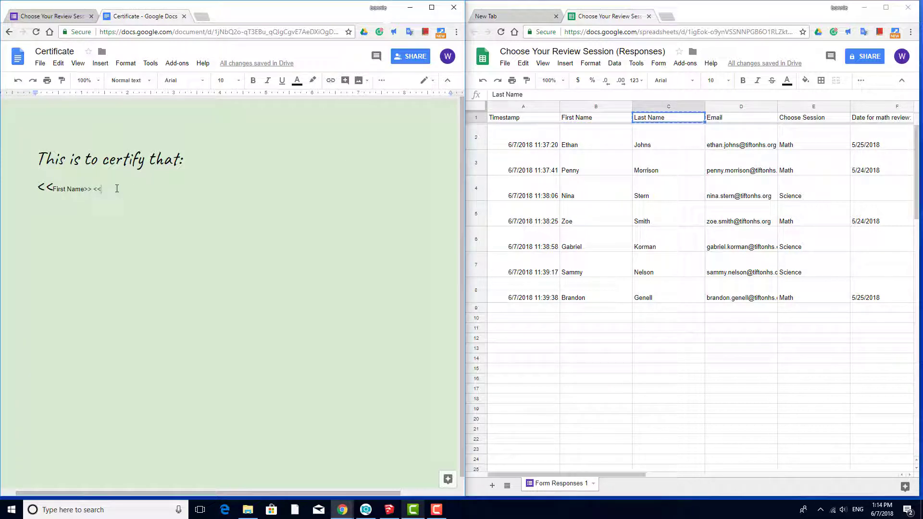
{"action": "key", "text": "ctrl+v"}
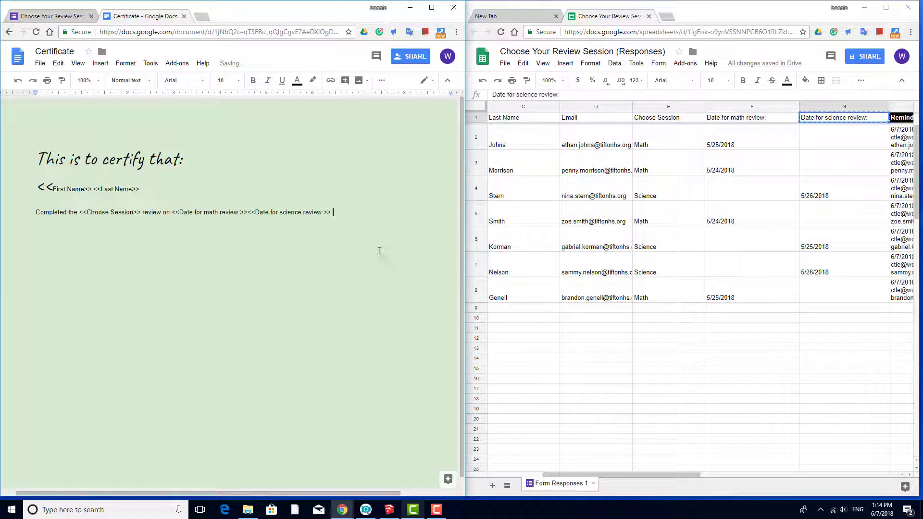
Format all of the certificate text in Caveat, size 36, and center it.
{"action": "left_click_drag", "start_coordinate": [379, 251], "coordinate": [204, 87]}
{"action": "left_click", "coordinate": [203, 83]}
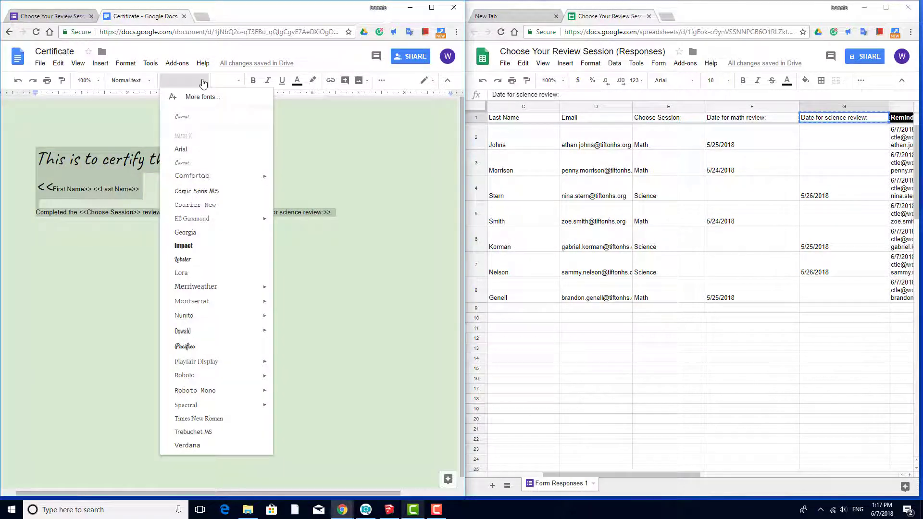
{"action": "left_click", "coordinate": [200, 120]}
{"action": "left_click", "coordinate": [239, 82]}
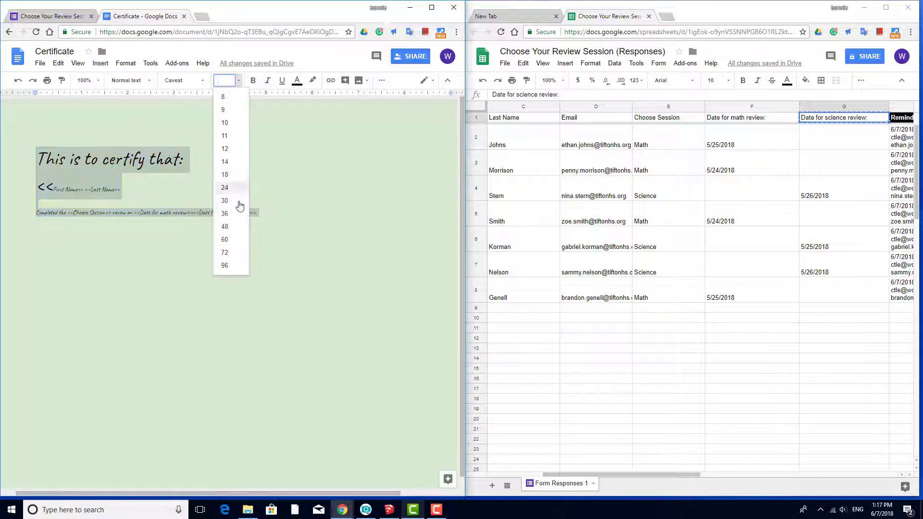
{"action": "left_click", "coordinate": [235, 205]}
{"action": "left_click", "coordinate": [382, 81]}
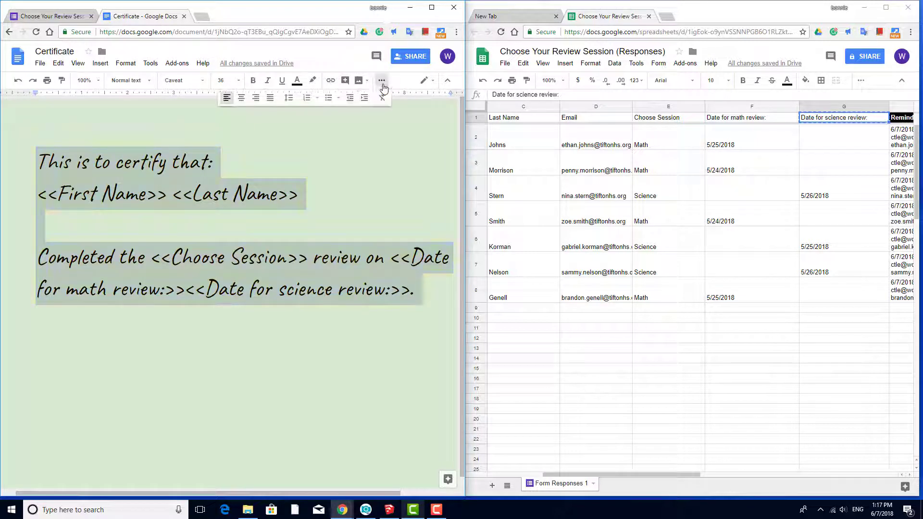
{"action": "left_click", "coordinate": [241, 98]}
{"action": "left_click", "coordinate": [391, 184]}
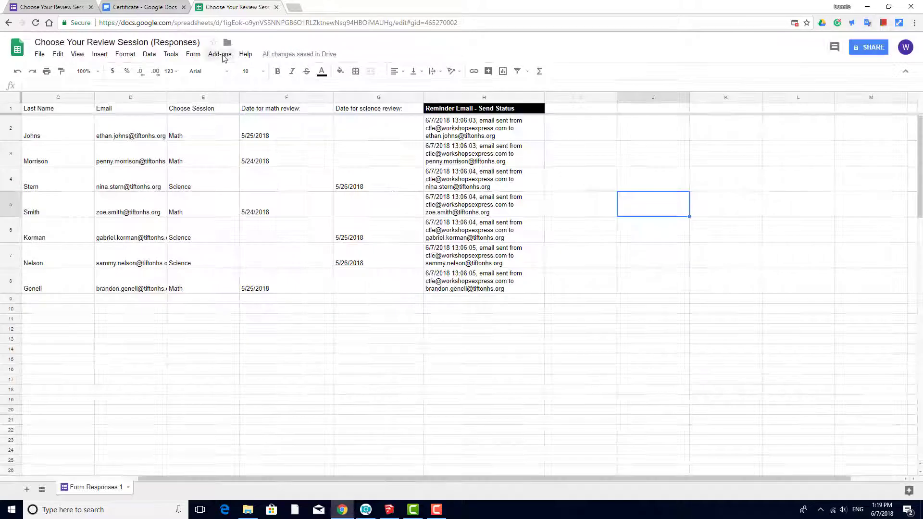
Create a new autoCrat merge job from the response sheet and name it "Certificate of completion".
{"action": "left_click", "coordinate": [220, 55]}
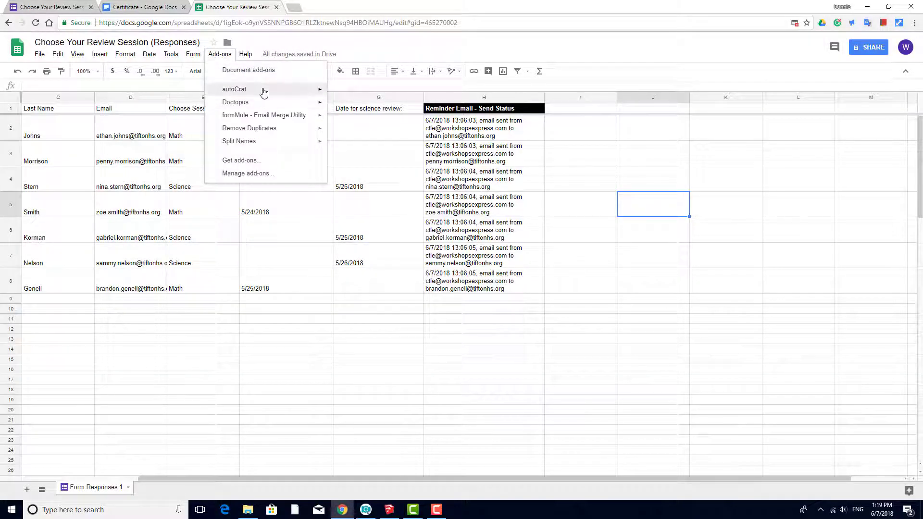
{"action": "mouse_move", "coordinate": [262, 90]}
{"action": "left_click", "coordinate": [361, 93]}
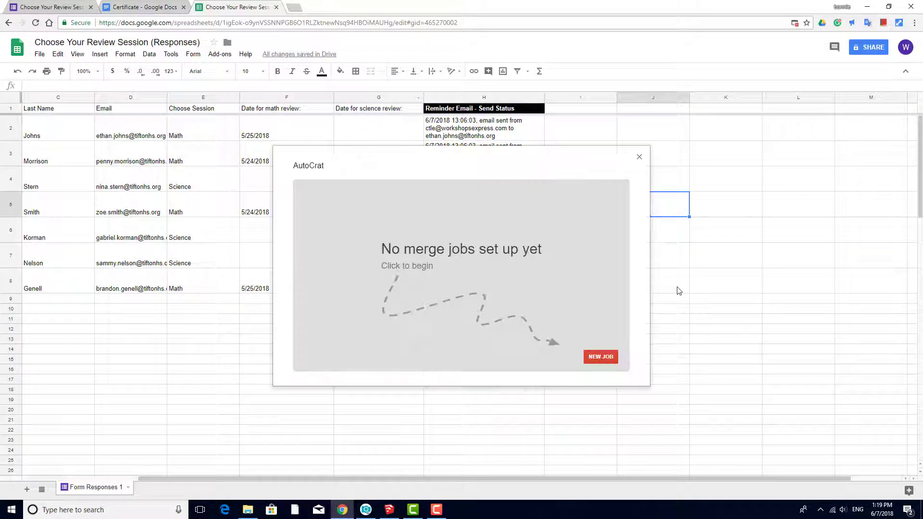
{"action": "left_click", "coordinate": [600, 356]}
{"action": "left_click", "coordinate": [402, 233]}
{"action": "type", "text": "Cert"}
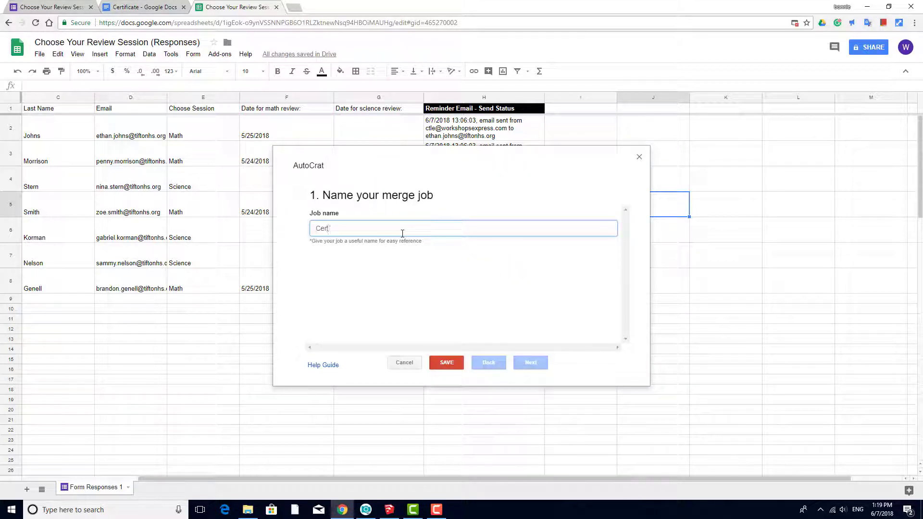
{"action": "type", "text": "ificate of completion"}
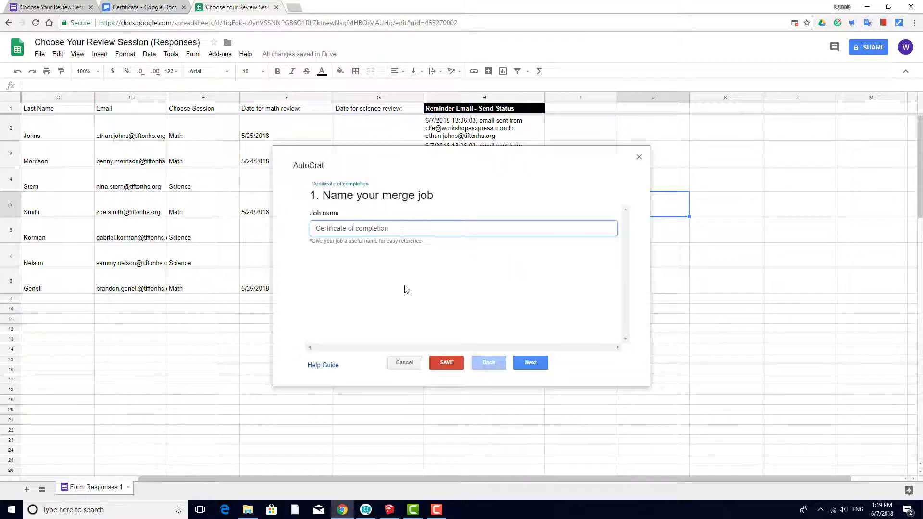
{"action": "left_click", "coordinate": [531, 363]}
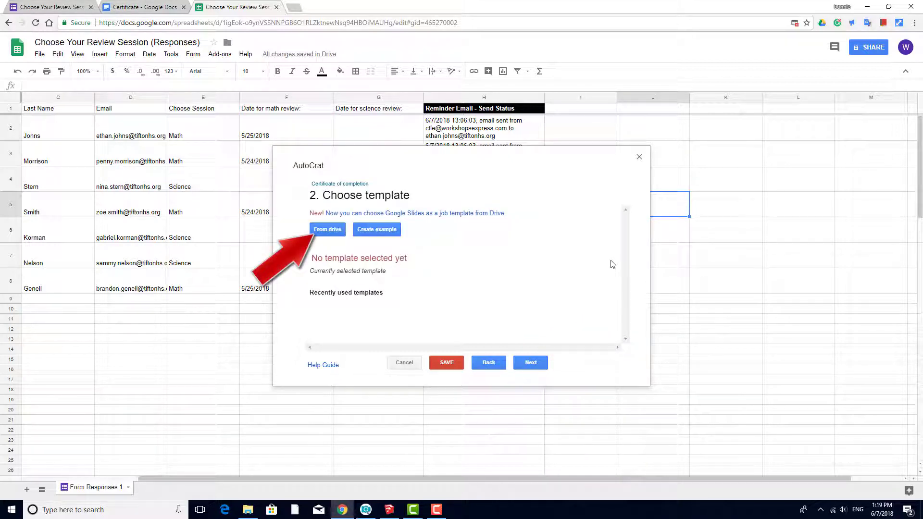
Choose the Certificate document from Drive as the merge job's template.
{"action": "left_click", "coordinate": [332, 235]}
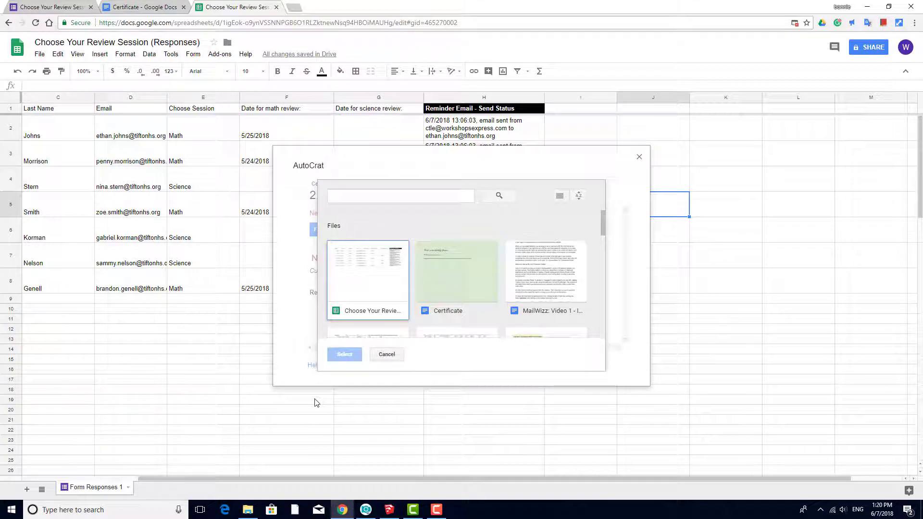
{"action": "left_click", "coordinate": [456, 269]}
{"action": "left_click", "coordinate": [344, 354]}
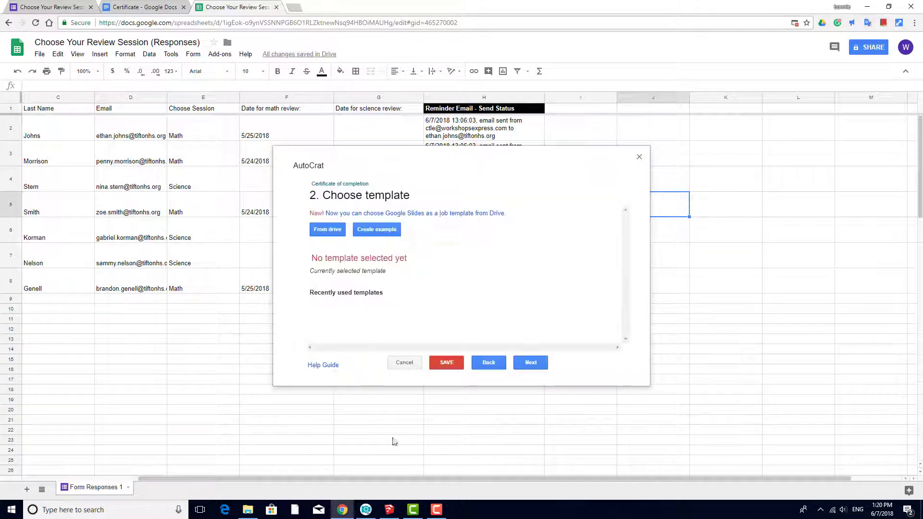
{"action": "left_click", "coordinate": [531, 363]}
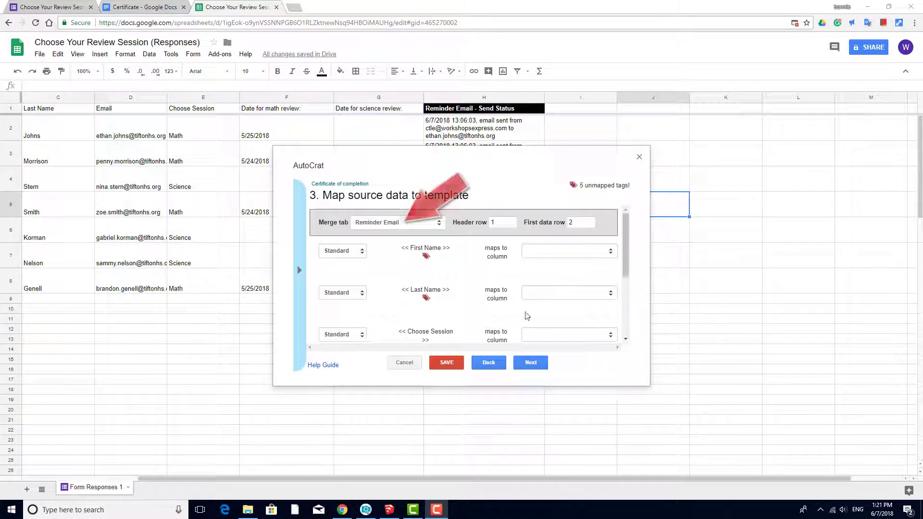
Set the merge tab to Form Responses 1 to map the template tags to its columns, and continue to the file settings.
{"action": "left_click", "coordinate": [423, 223]}
{"action": "left_click", "coordinate": [425, 248]}
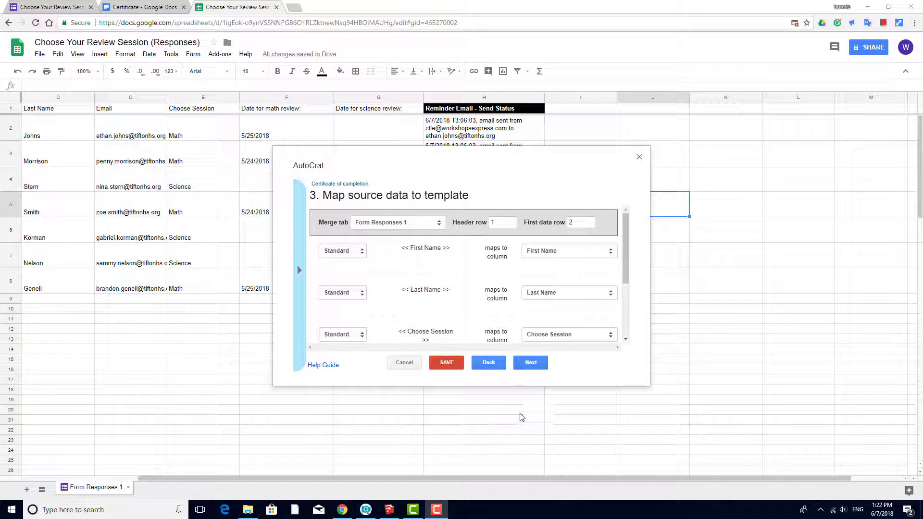
{"action": "left_click", "coordinate": [531, 364]}
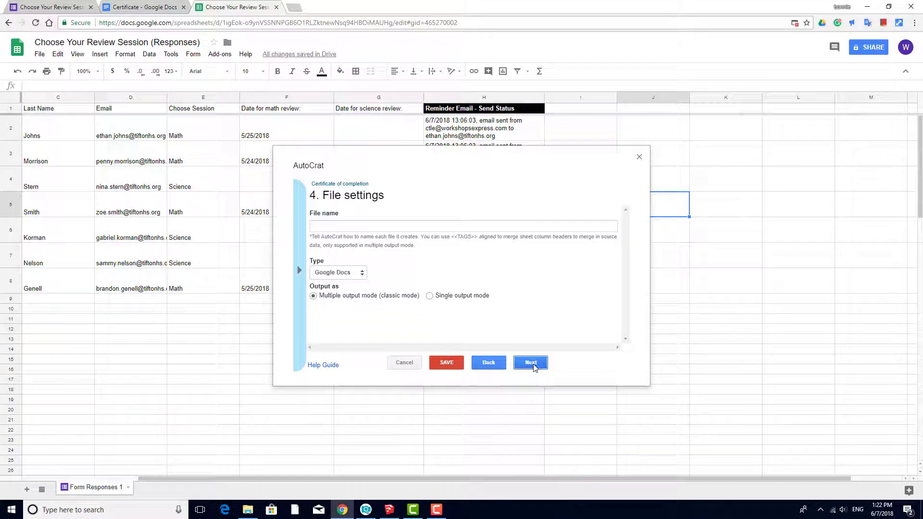
Set the merged files' name to "Certificate" and keep Google Docs as the file type.
{"action": "left_click", "coordinate": [504, 227]}
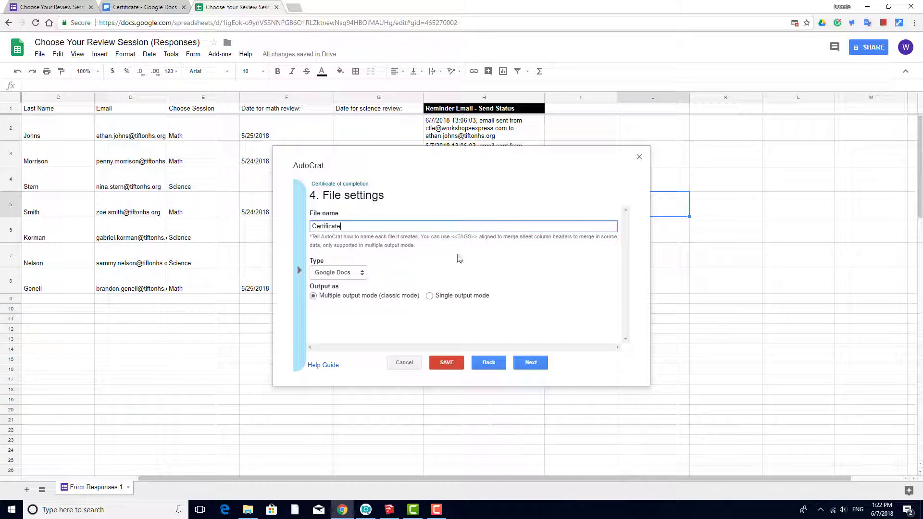
{"action": "left_click", "coordinate": [363, 275]}
{"action": "left_click", "coordinate": [351, 283]}
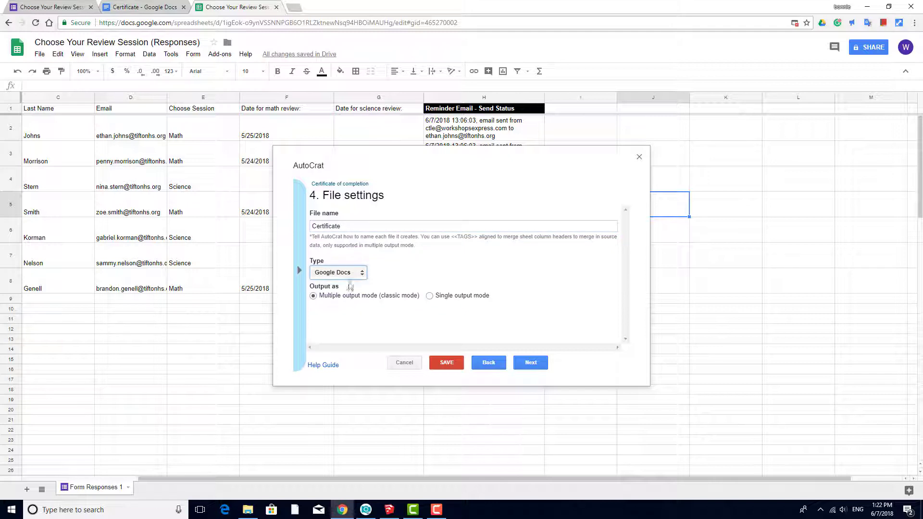
{"action": "left_click", "coordinate": [530, 362]}
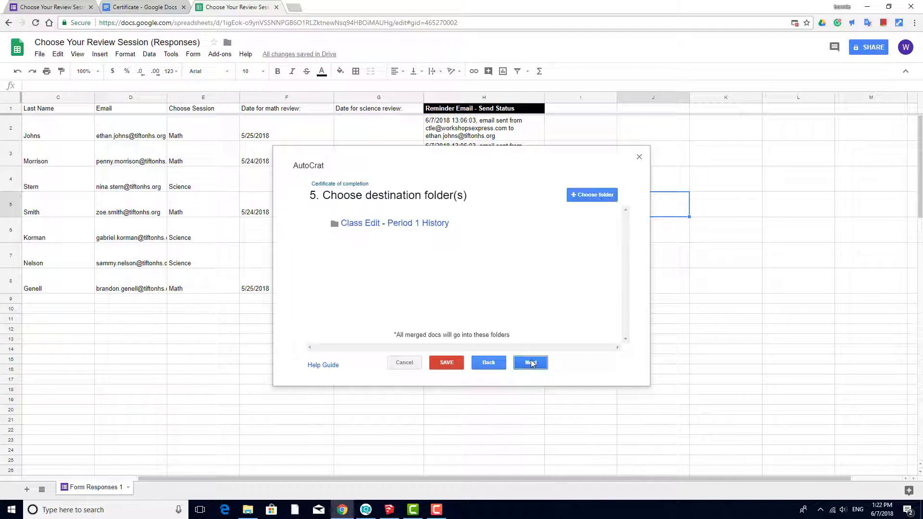
Keep the default destination folder, leave the merge condition and remaining optional settings unchanged, and save the merge job.
{"action": "left_click", "coordinate": [536, 365]}
{"action": "left_click", "coordinate": [538, 364]}
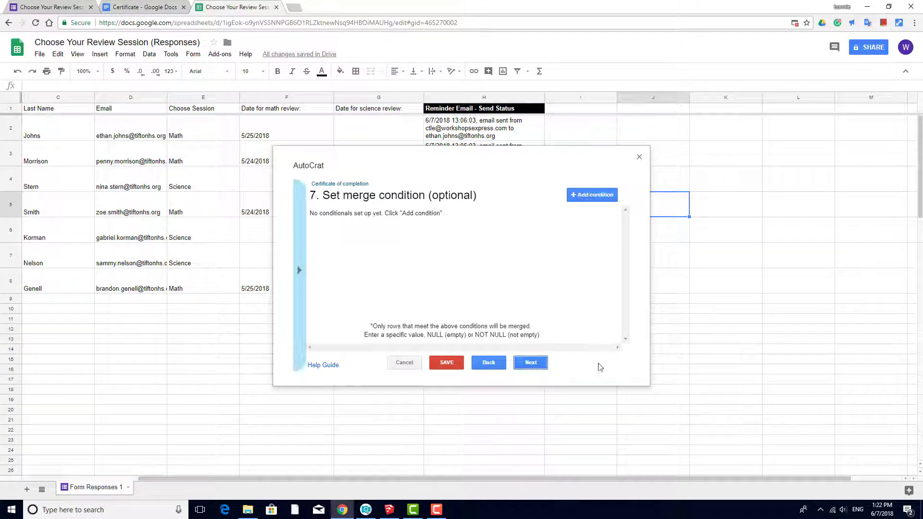
{"action": "left_click", "coordinate": [532, 363]}
{"action": "left_click", "coordinate": [532, 362]}
{"action": "left_click", "coordinate": [469, 363]}
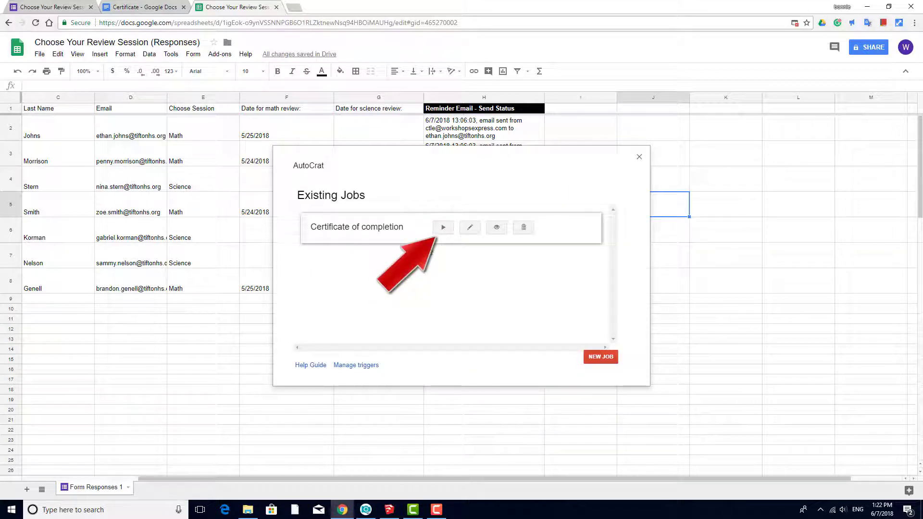
Run the Certificate of completion merge job and open the merged certificate linked in the first response row.
{"action": "left_click", "coordinate": [442, 229]}
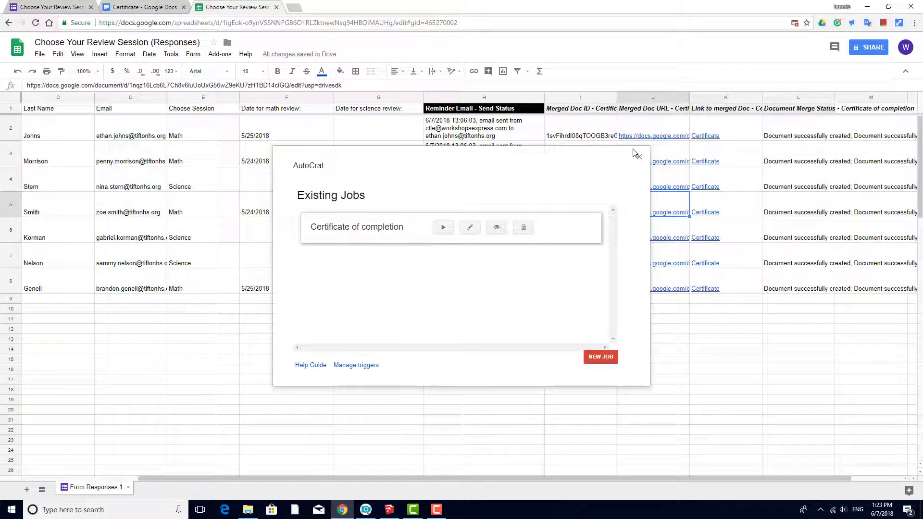
{"action": "left_click", "coordinate": [638, 155]}
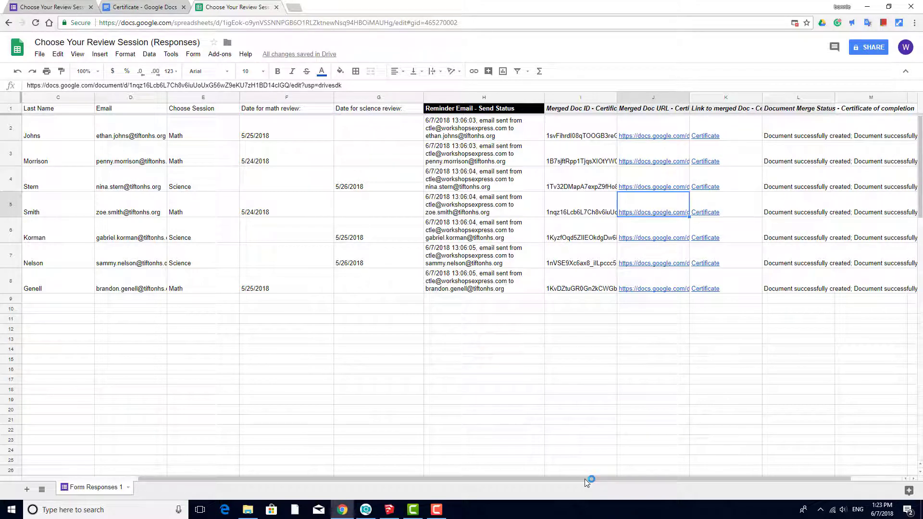
{"action": "left_click_drag", "start_coordinate": [584, 478], "coordinate": [628, 478]}
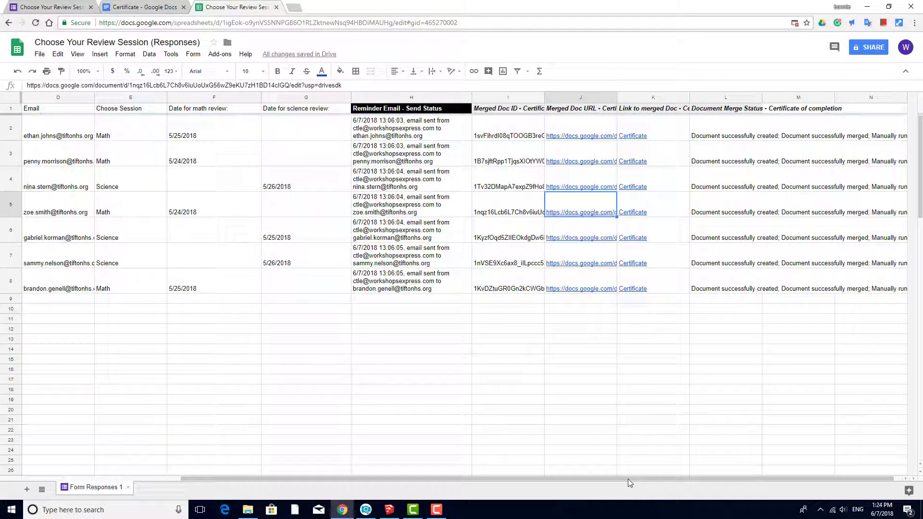
{"action": "left_click", "coordinate": [632, 137]}
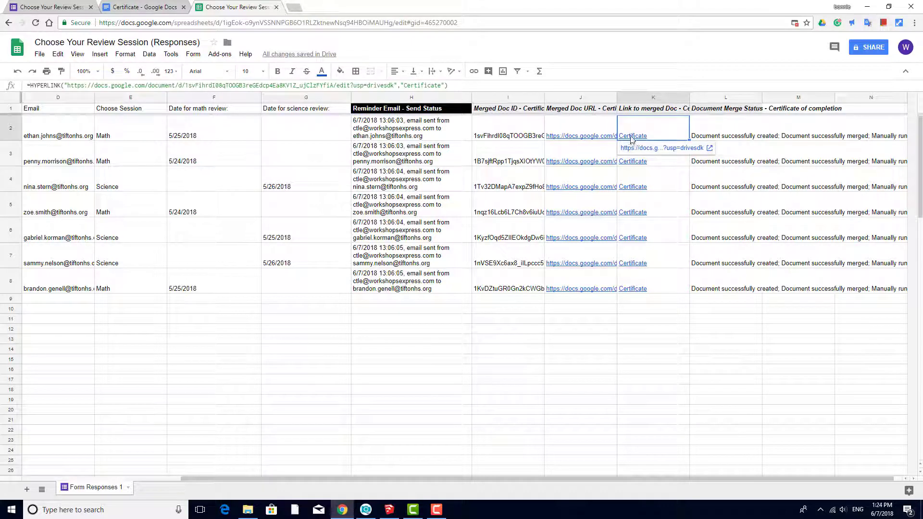
{"action": "left_click", "coordinate": [631, 150]}
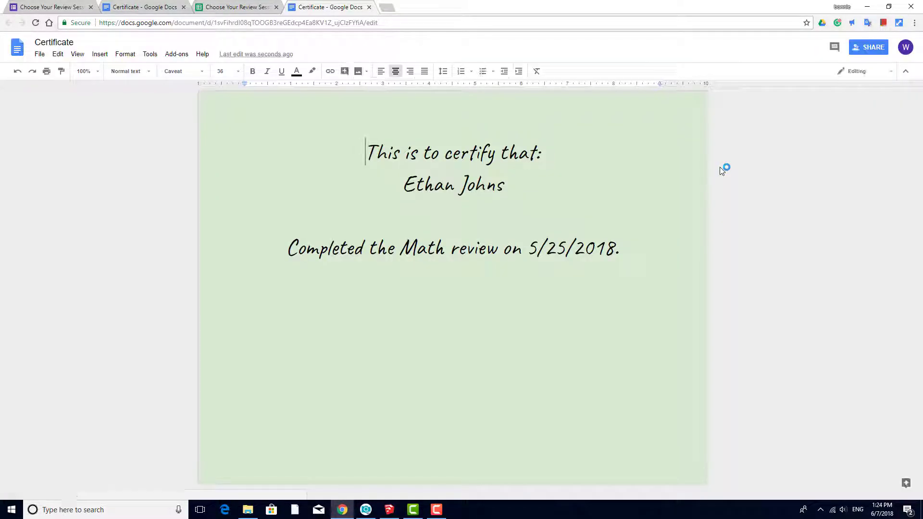